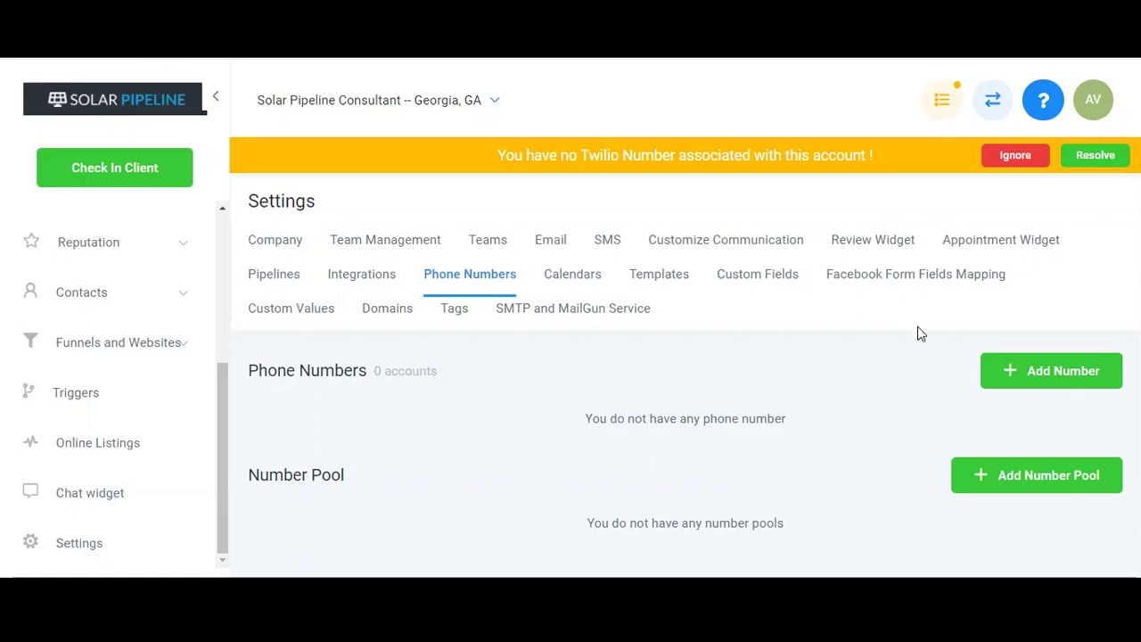
left_click(1006, 370)
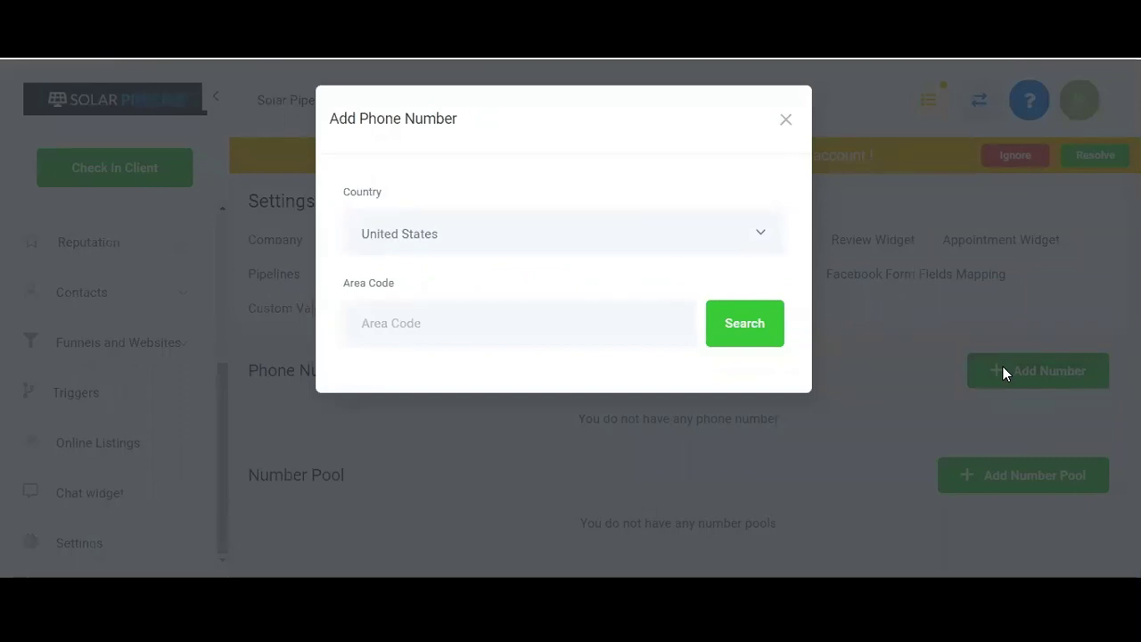
left_click(749, 234)
left_click(749, 234)
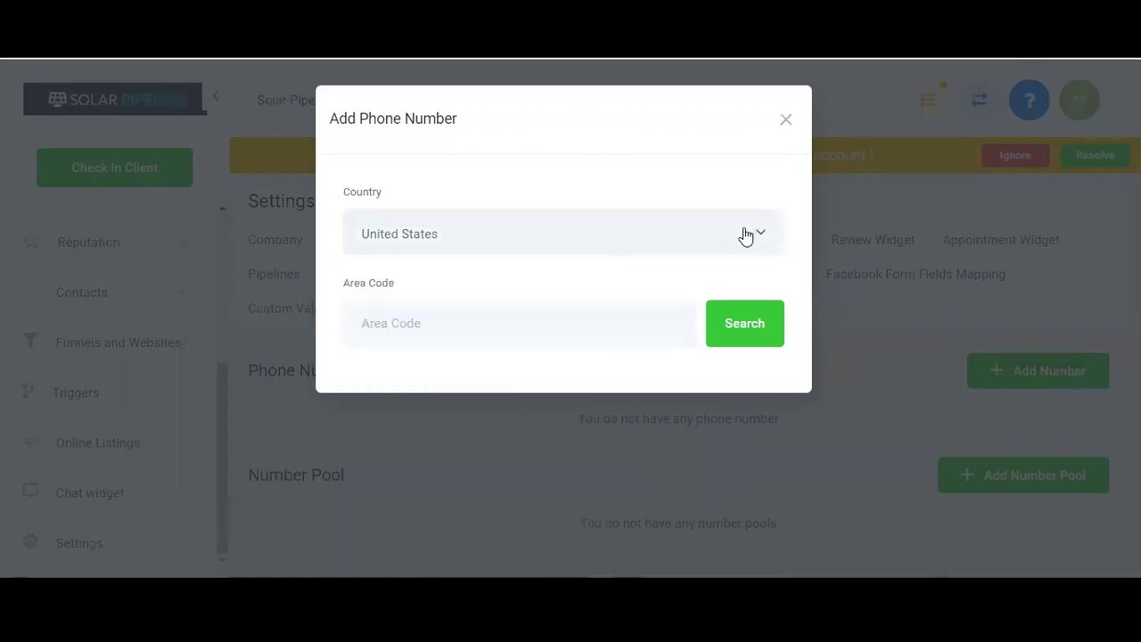
left_click(519, 323)
type("760")
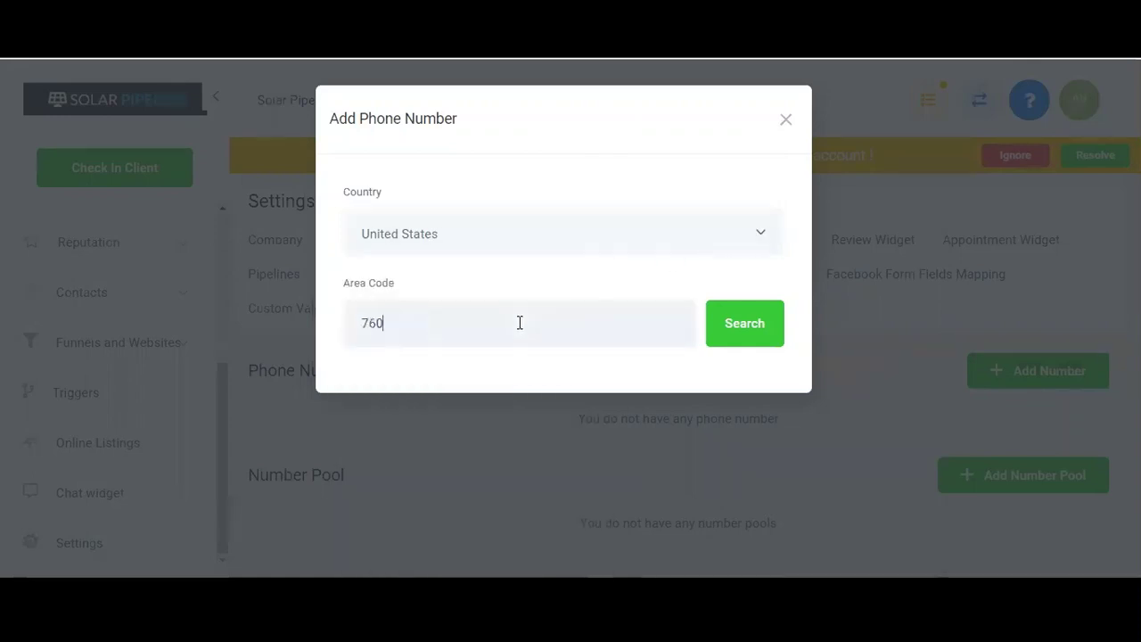
left_click(755, 324)
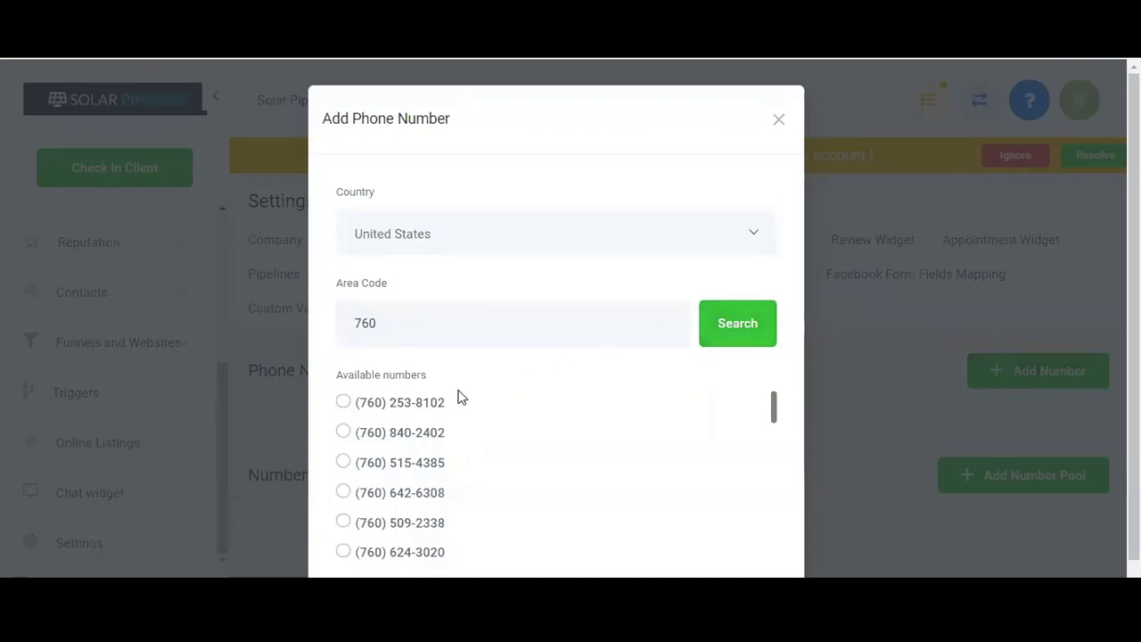
left_click(403, 403)
scroll(764, 300, "down", 2)
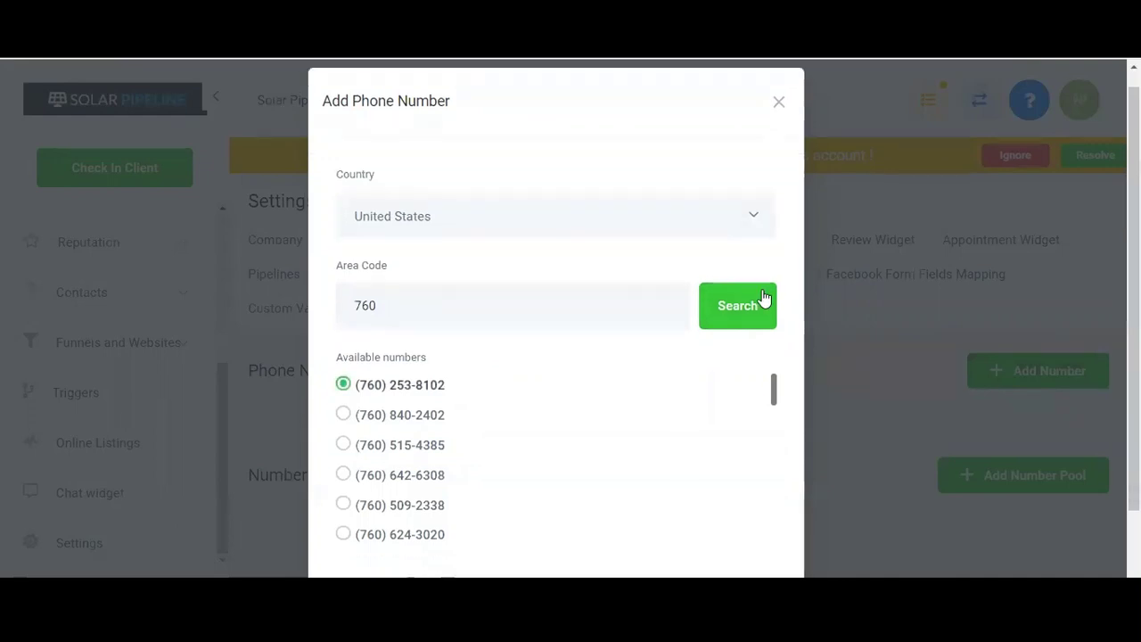
left_click(743, 533)
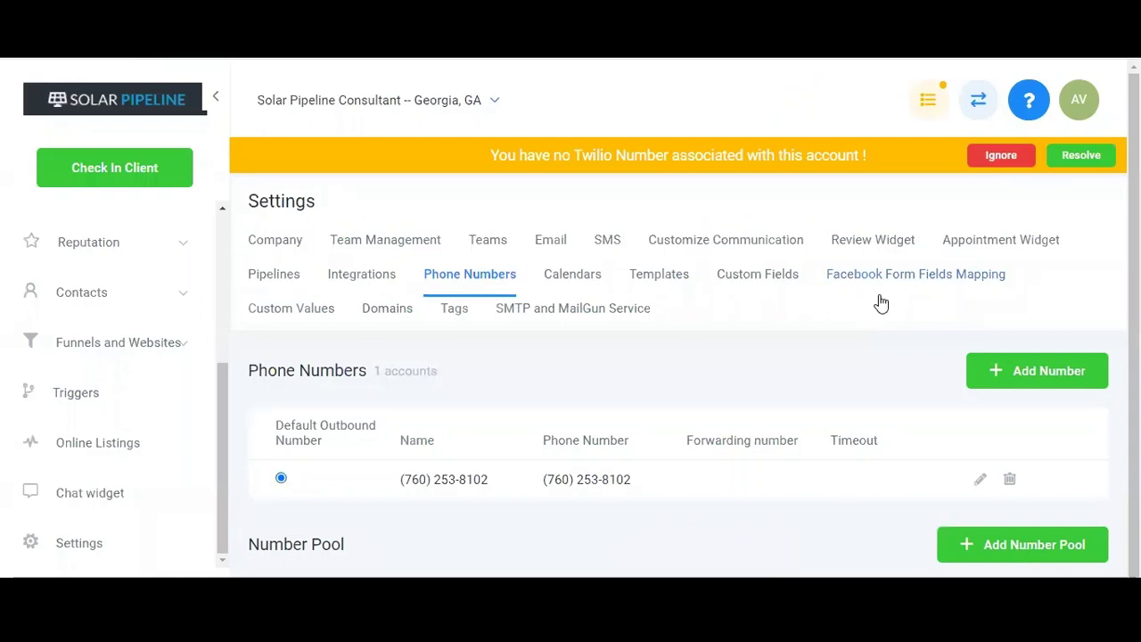
left_click(984, 482)
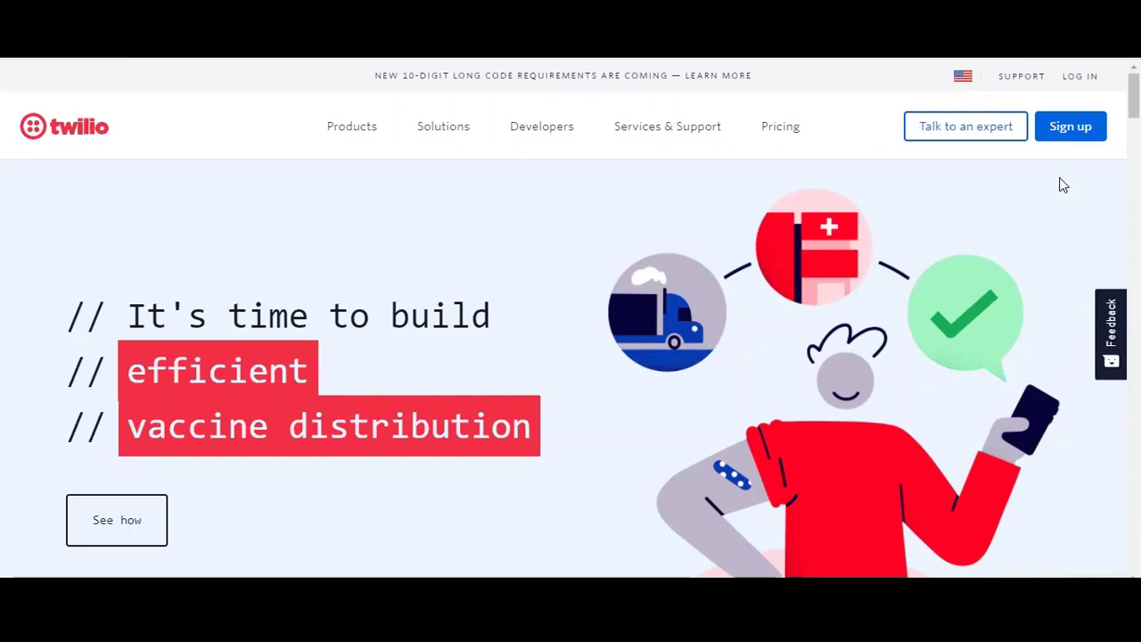
Step: Go to the Twilio account sign-up form from the twilio.com homepage
left_click(1060, 126)
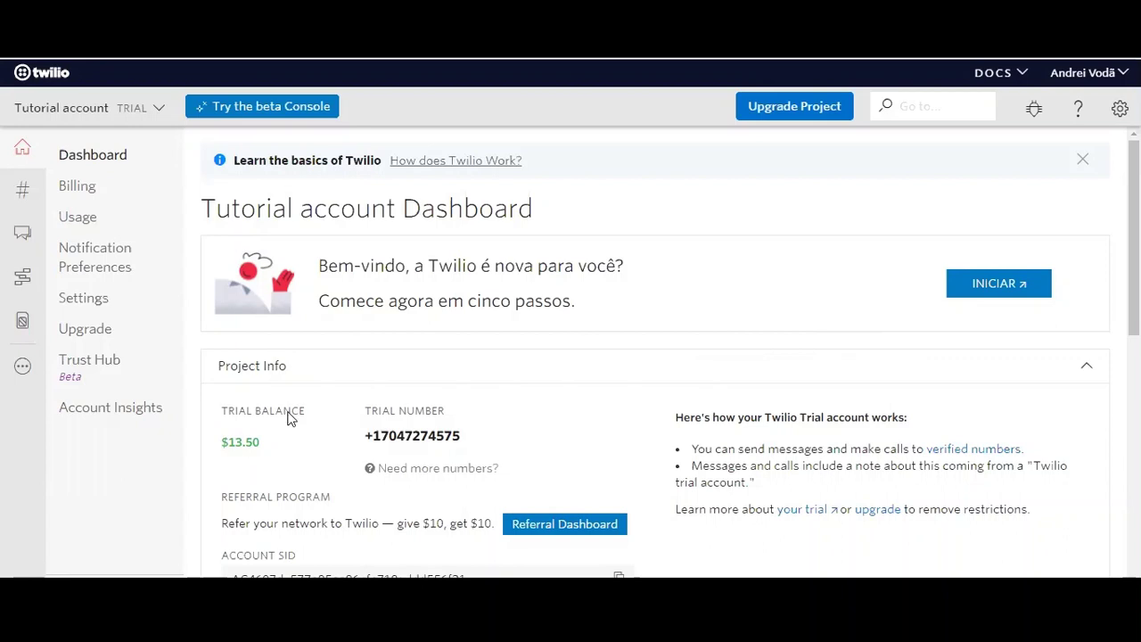
left_click(18, 197)
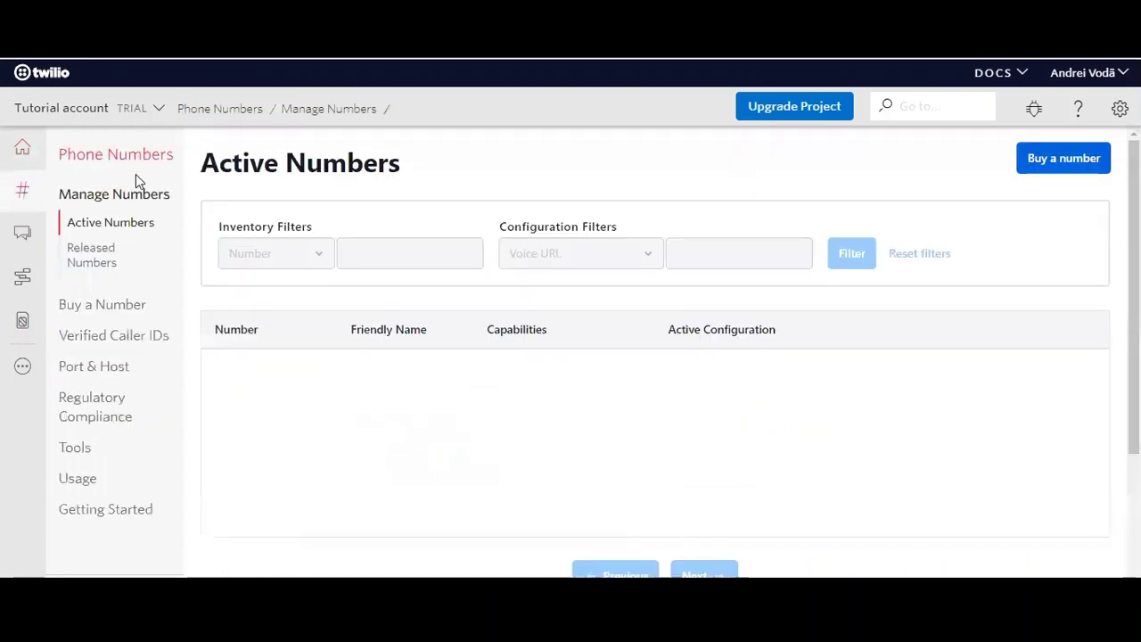
left_click(103, 305)
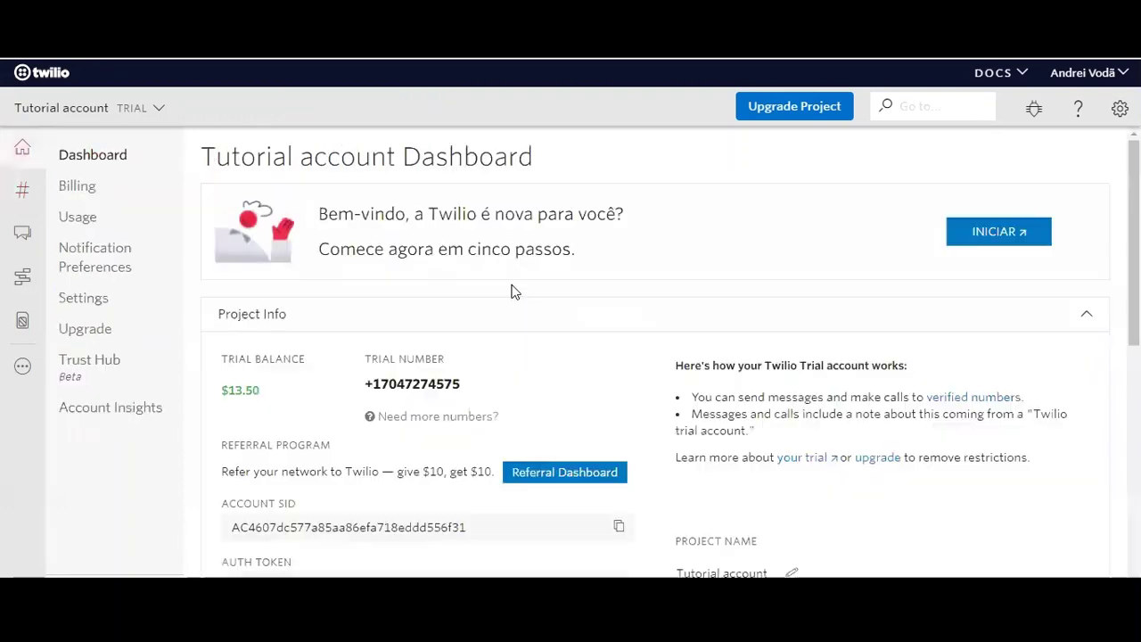
Step: Scroll the Twilio dashboard to bring the Account SID and Auth Token fields into view
scroll(519, 298, "down", 3)
scroll(522, 300, "down", 2)
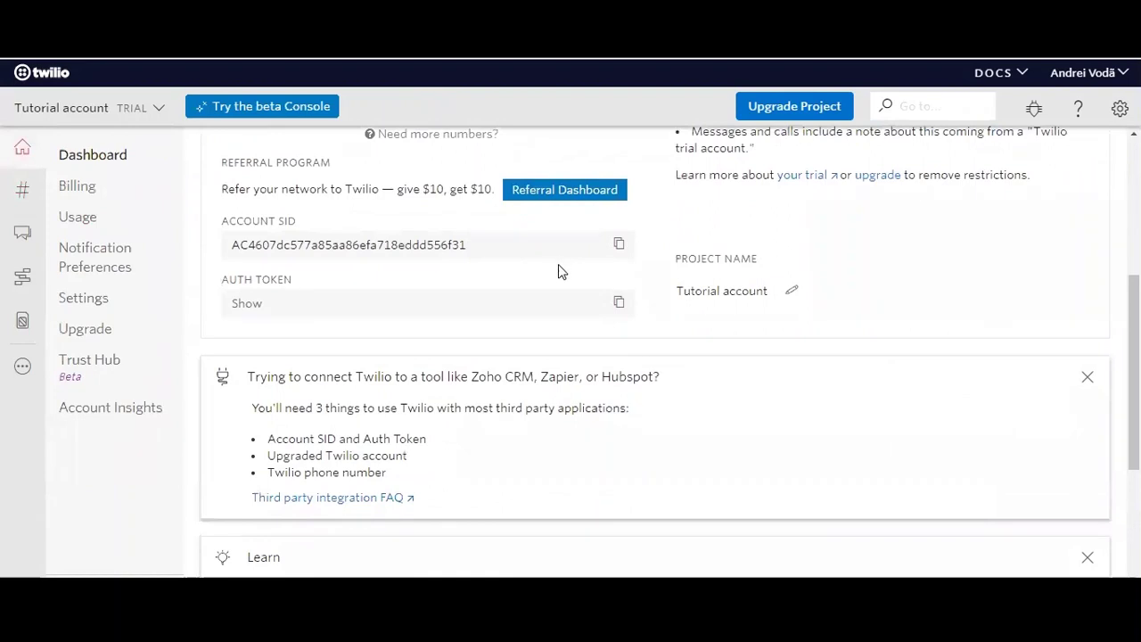
scroll(558, 270, "up", 1)
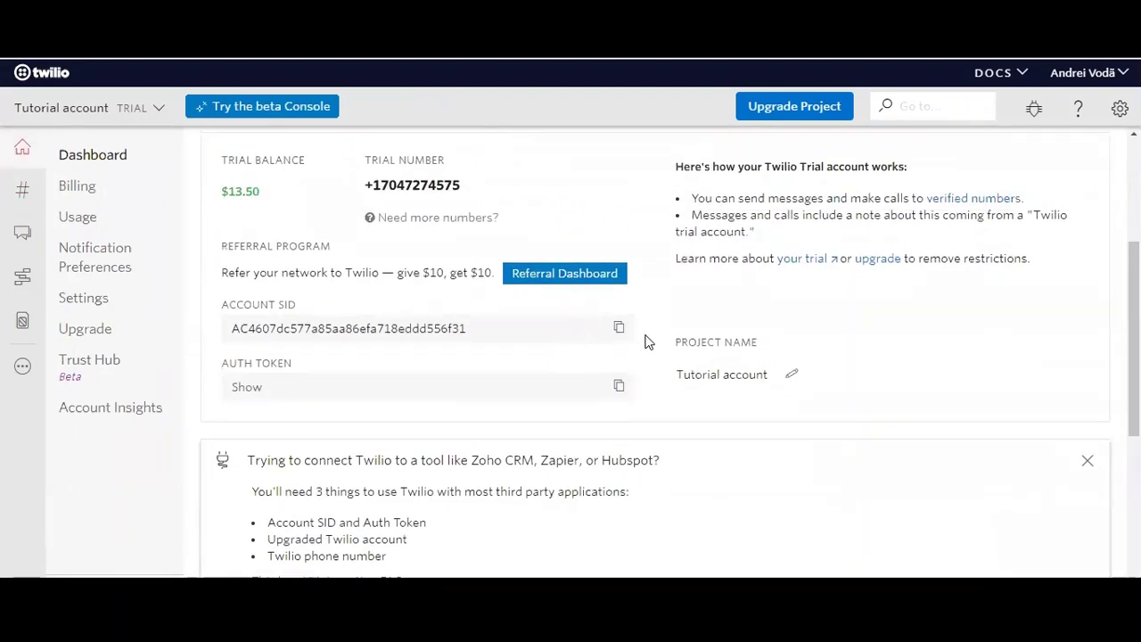